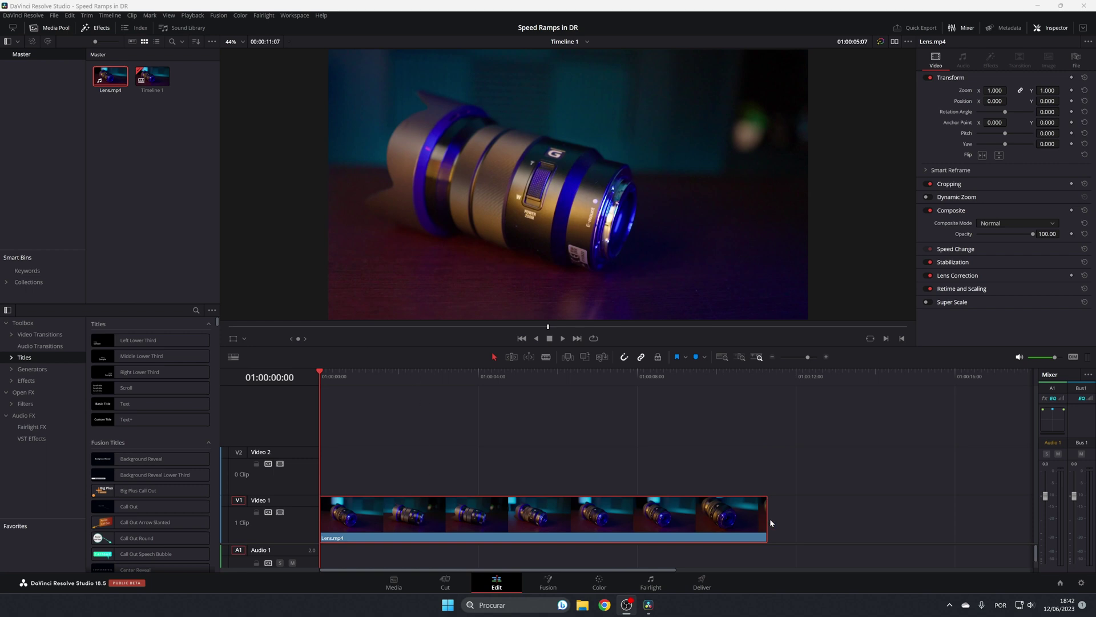
Step: Play the Lens.mp4 clip from the start of the timeline, stop it and return the playhead to the start
click(521, 339)
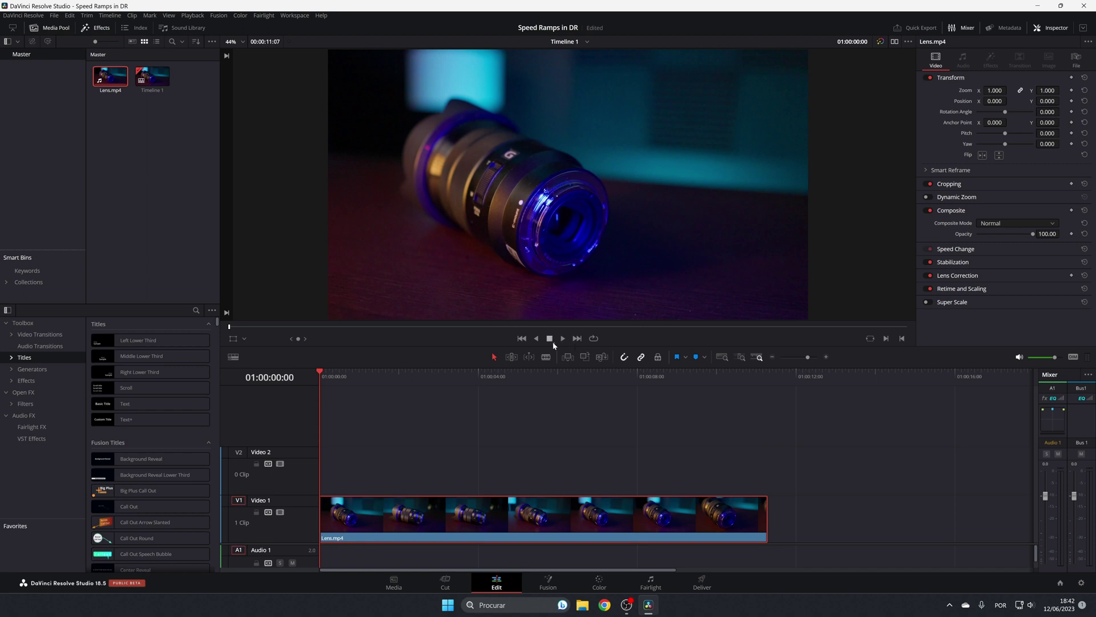
click(562, 339)
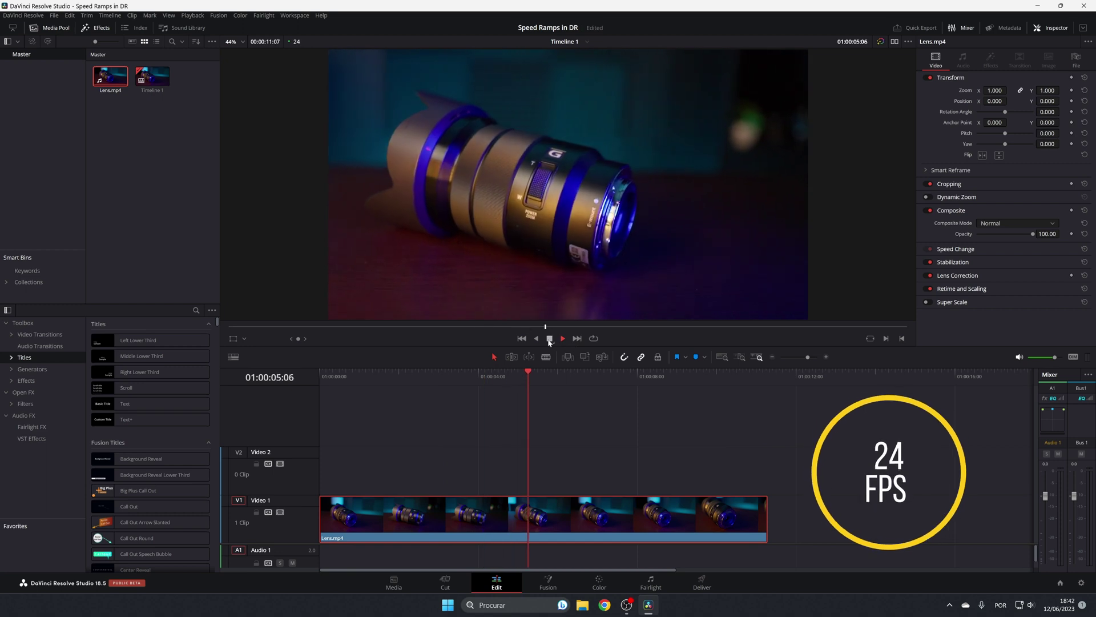
click(549, 339)
drag(543, 372, 294, 376)
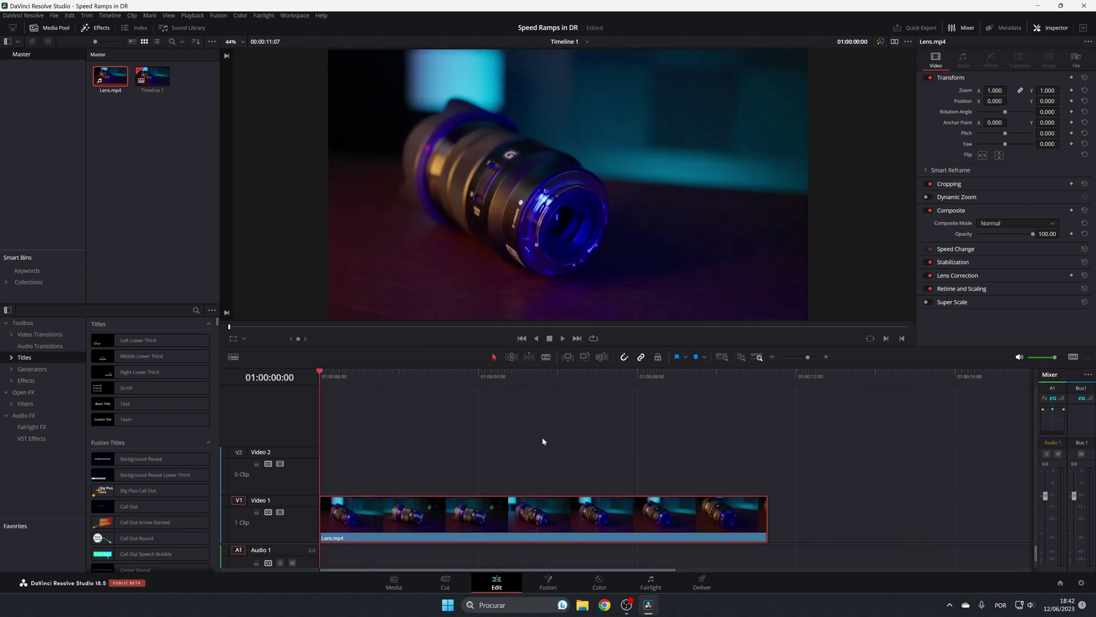
Step: Display the retime controls and the retime curve for the Lens.mp4 clip on Video 1
right_click(529, 508)
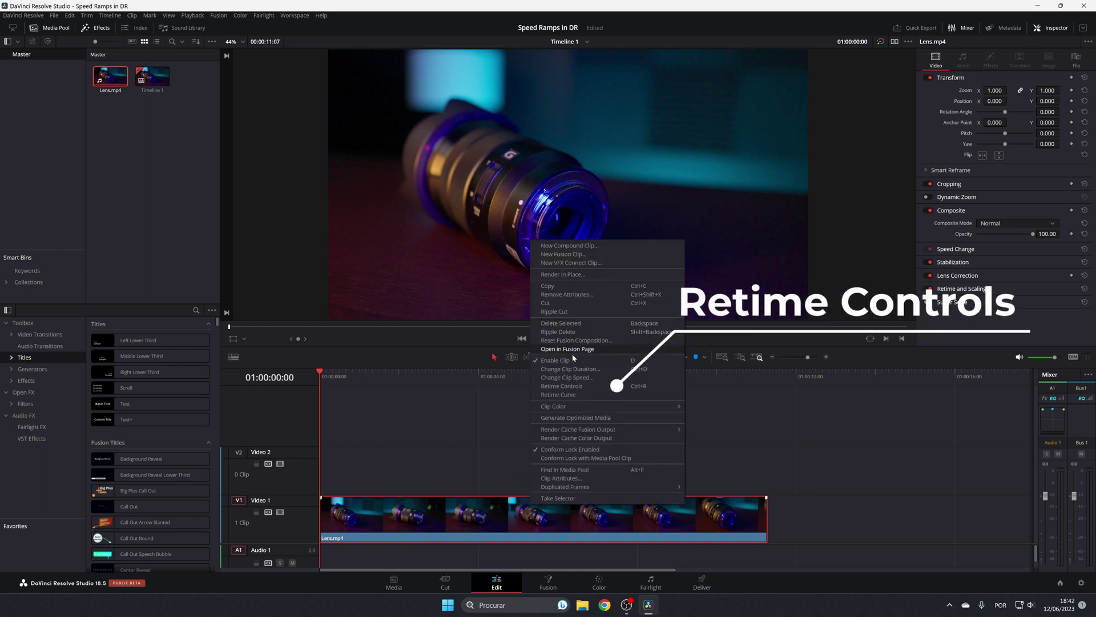
click(588, 386)
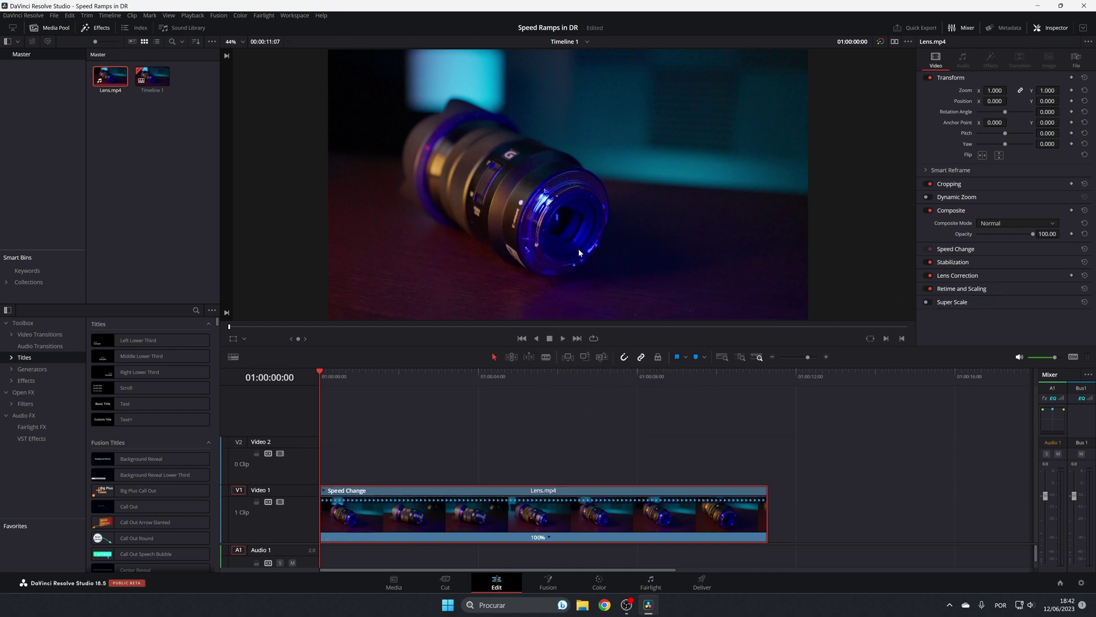
right_click(542, 506)
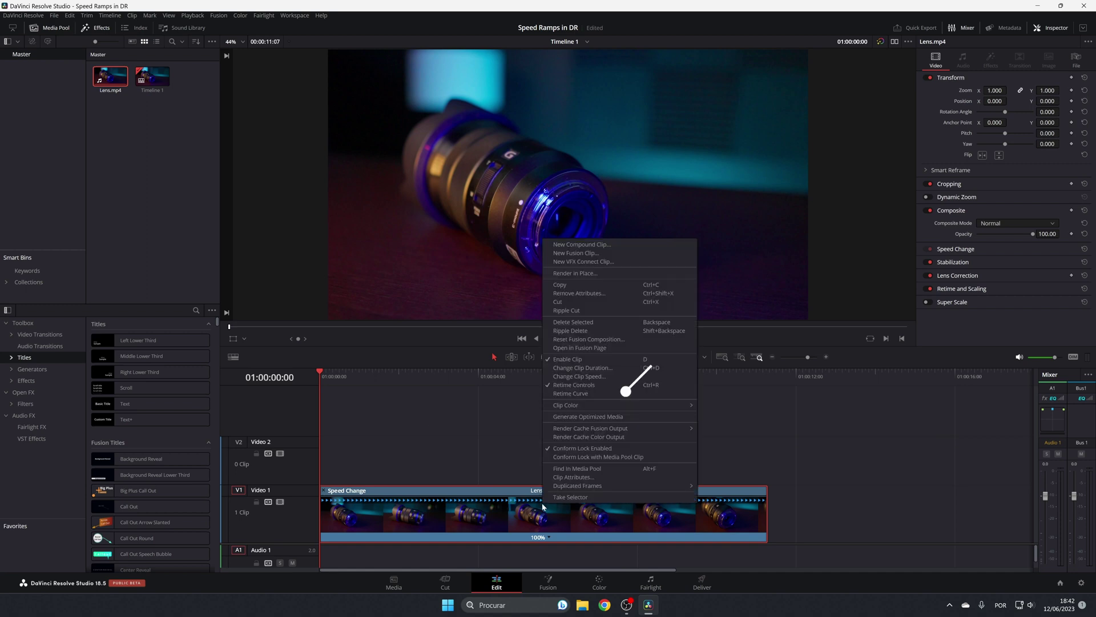
click(576, 396)
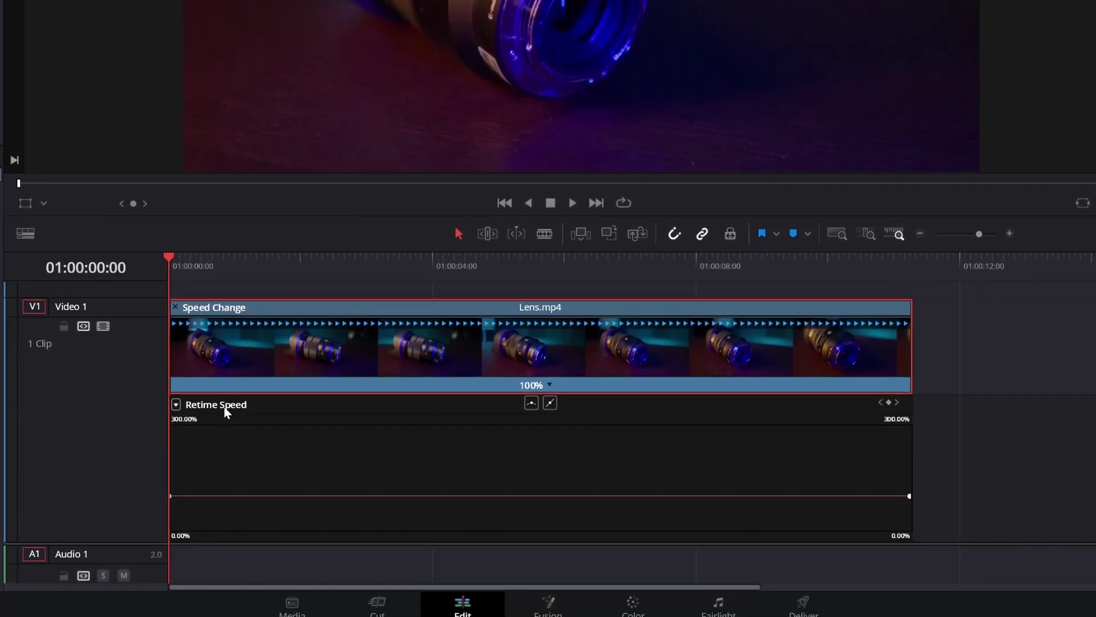
Step: Show the Retime Frame curve in place of the Retime Speed curve under the clip
click(176, 409)
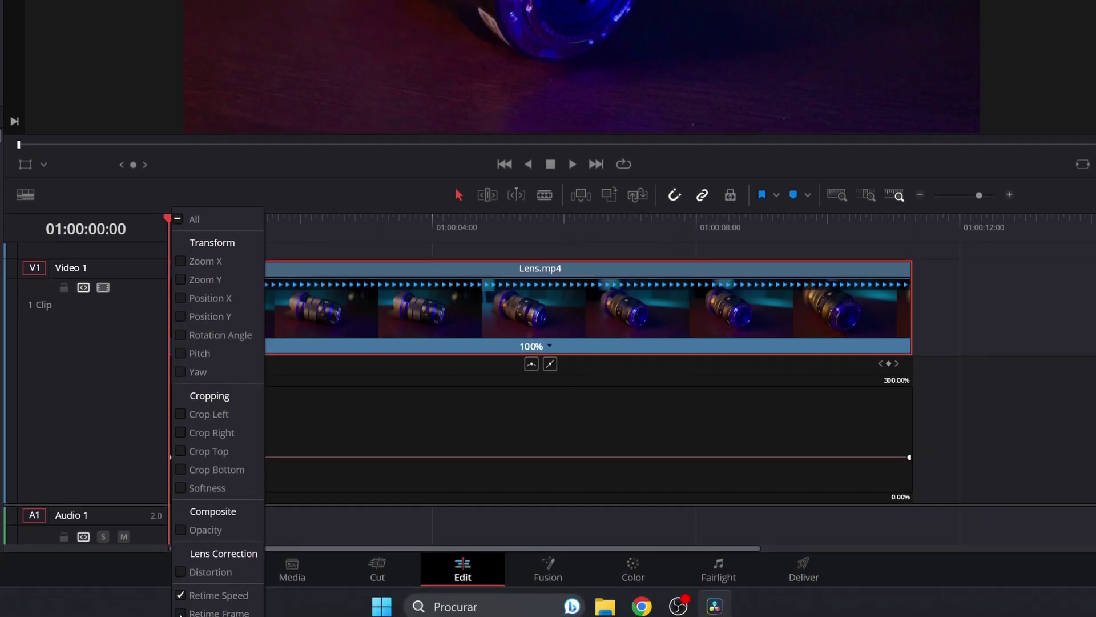
click(180, 613)
click(181, 597)
click(525, 458)
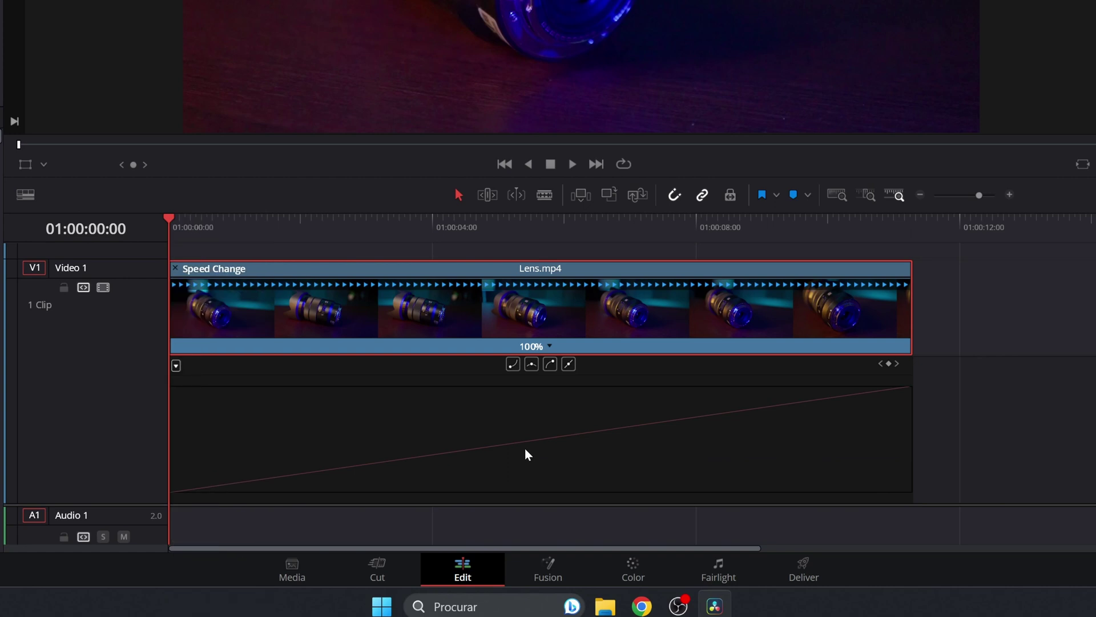
Step: Enable the Retime Speed curve again and hide the Retime Frame curve
click(175, 365)
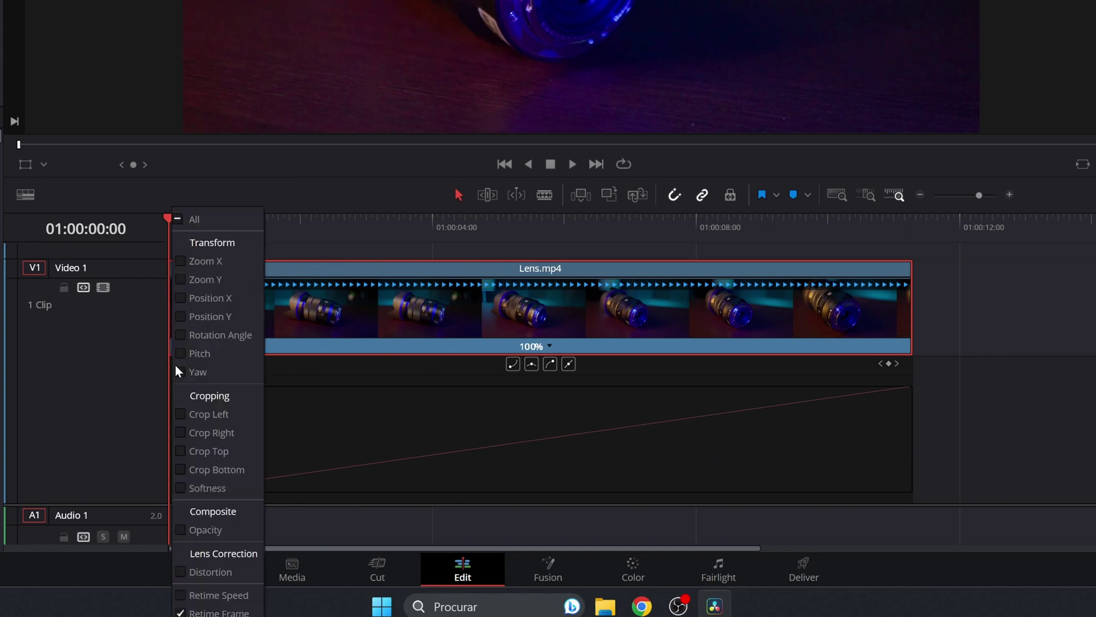
click(181, 595)
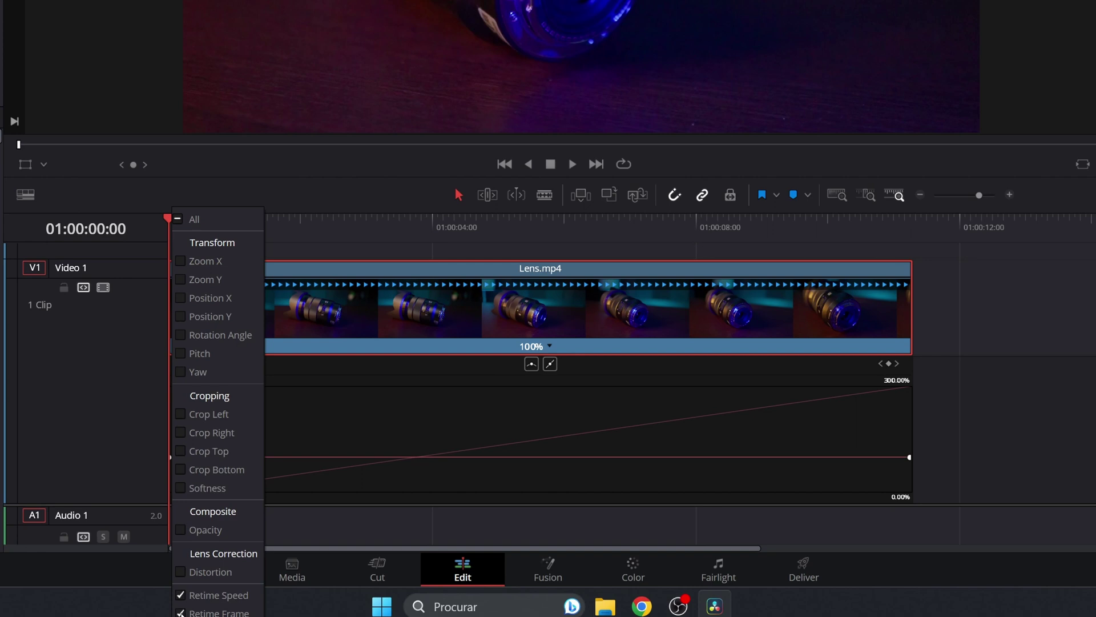
click(181, 613)
click(410, 463)
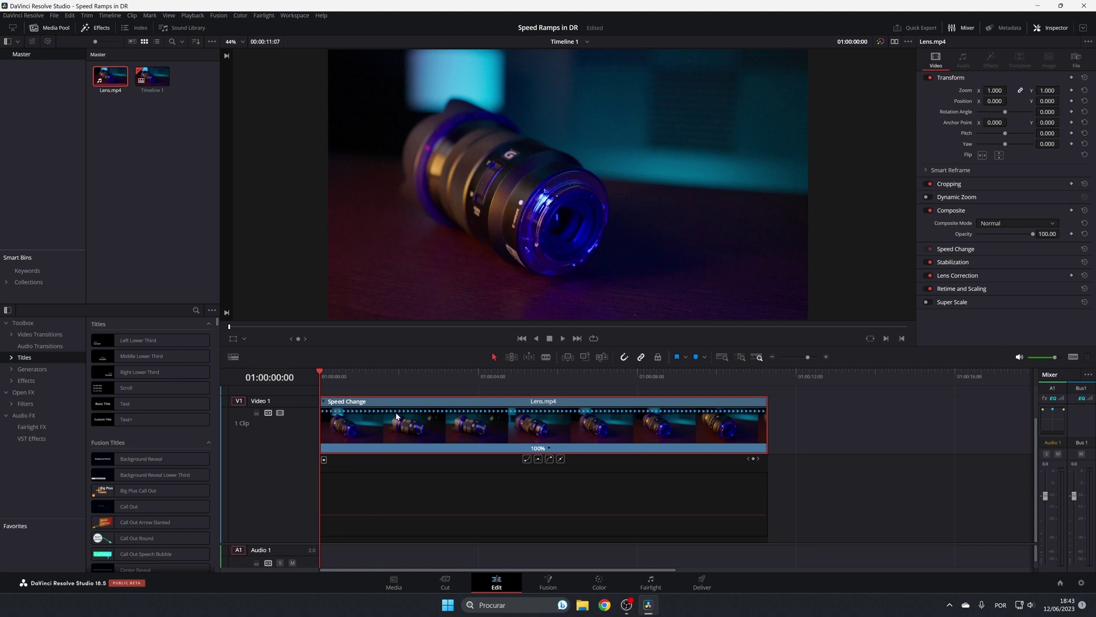
Step: Add a keyframe on the clip's Retime Speed curve at 01:00:00:19
click(330, 374)
drag(330, 374, 351, 399)
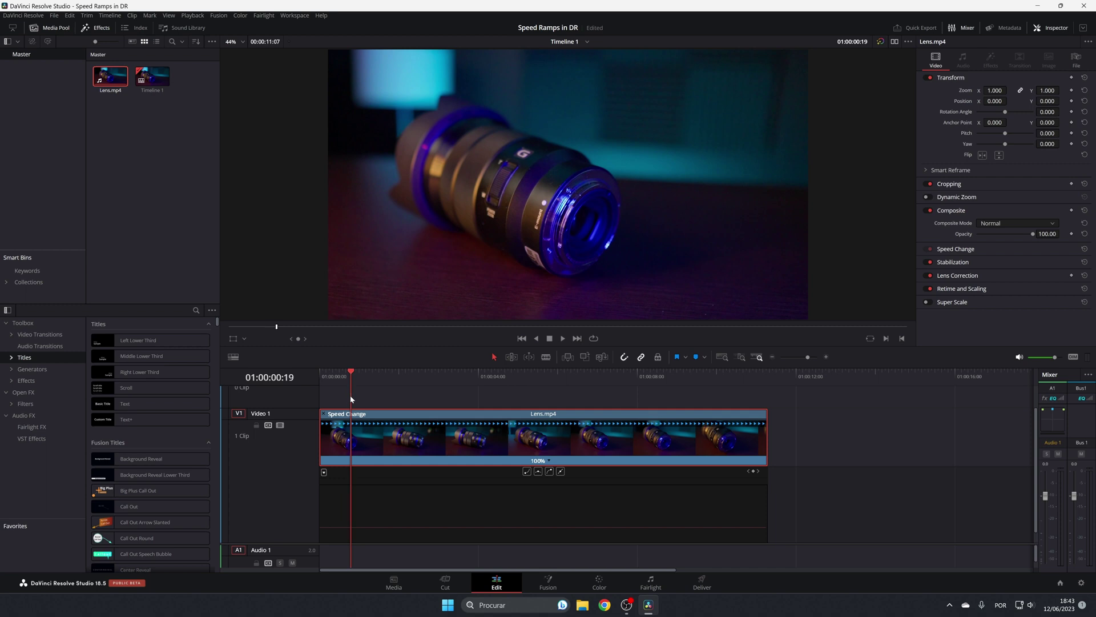
scroll(354, 394, down, 2)
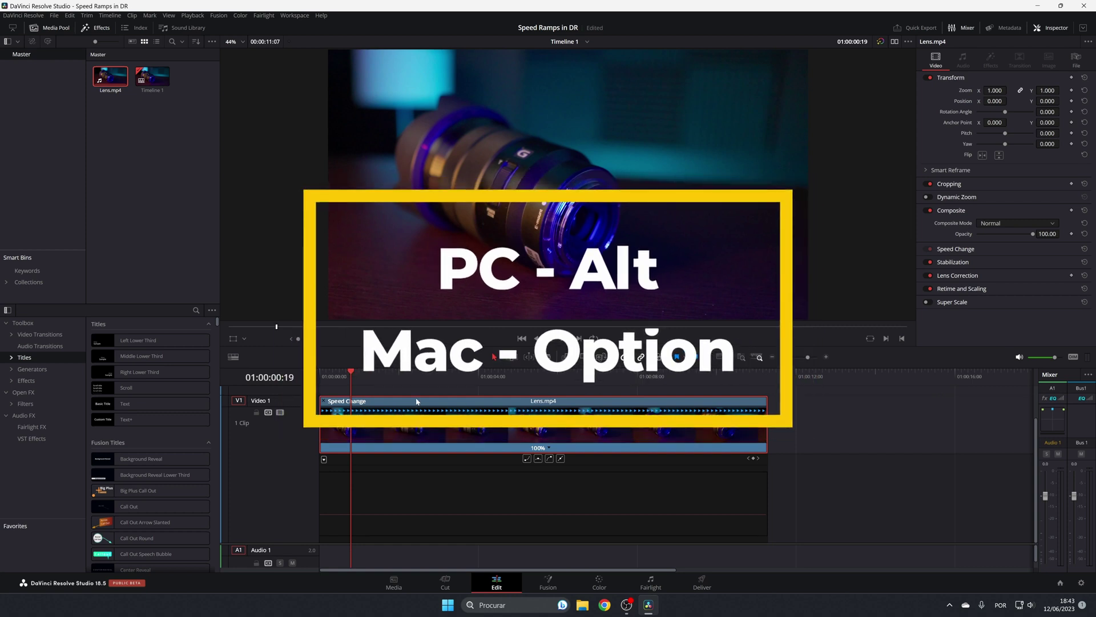
alt+click(349, 513)
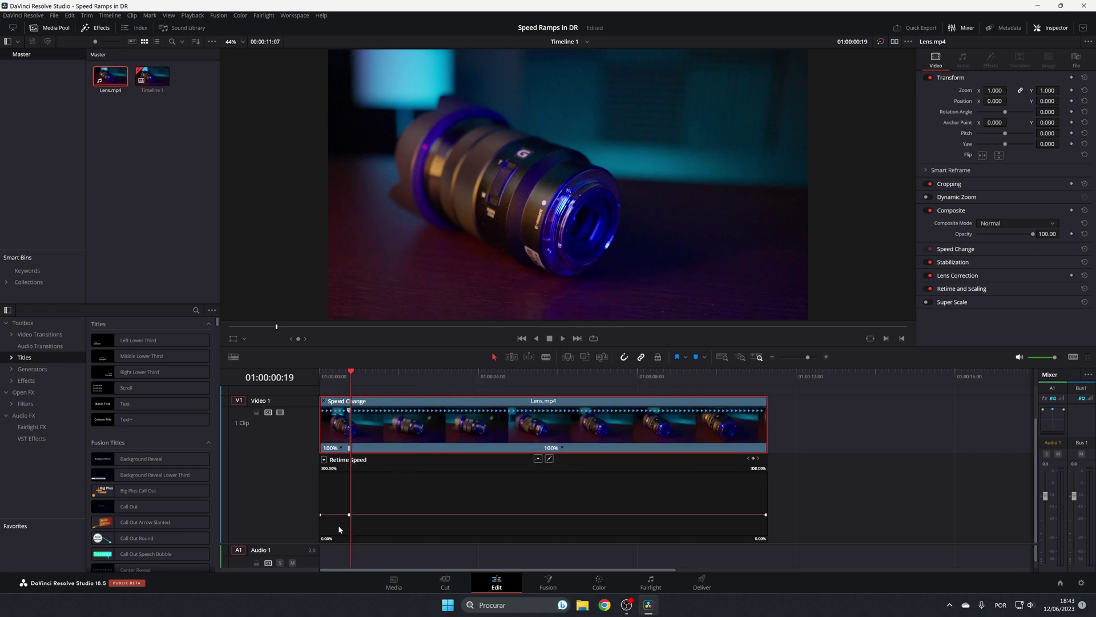
click(350, 514)
click(350, 514)
Step: Add Retime Speed keyframes at 01:00:03:04 and 01:00:04:00
drag(353, 371, 445, 382)
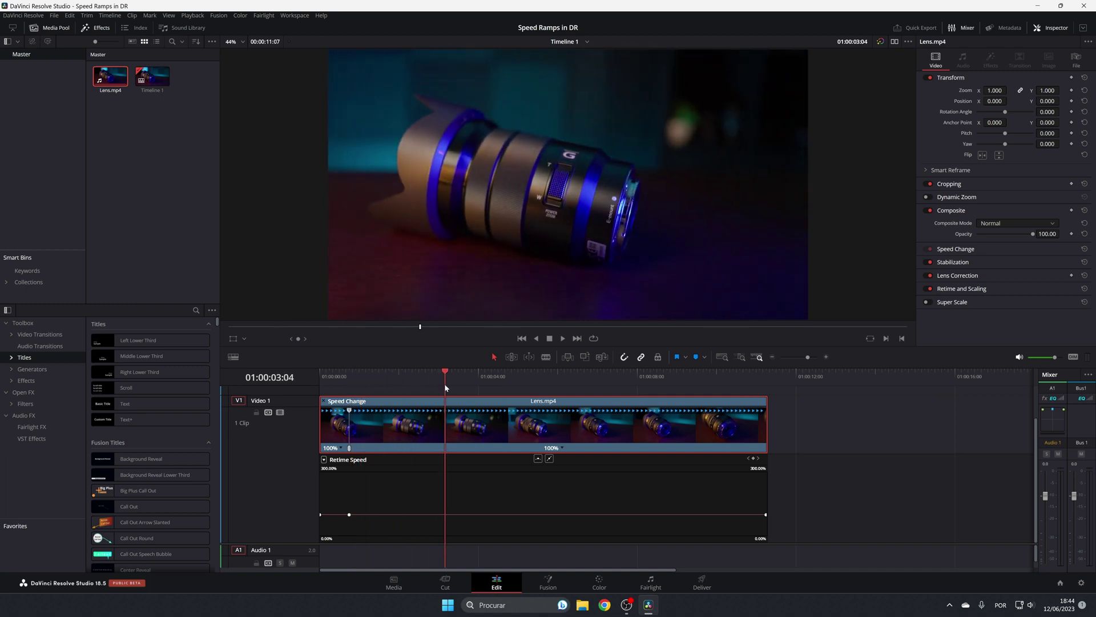
alt+click(445, 512)
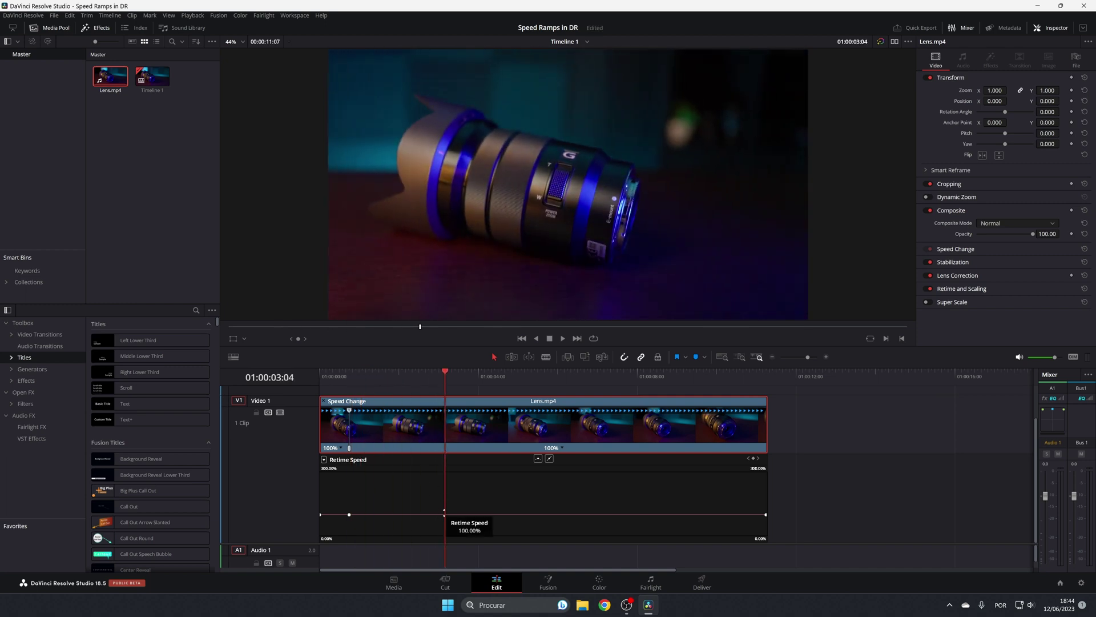
alt+click(444, 512)
drag(445, 375, 479, 386)
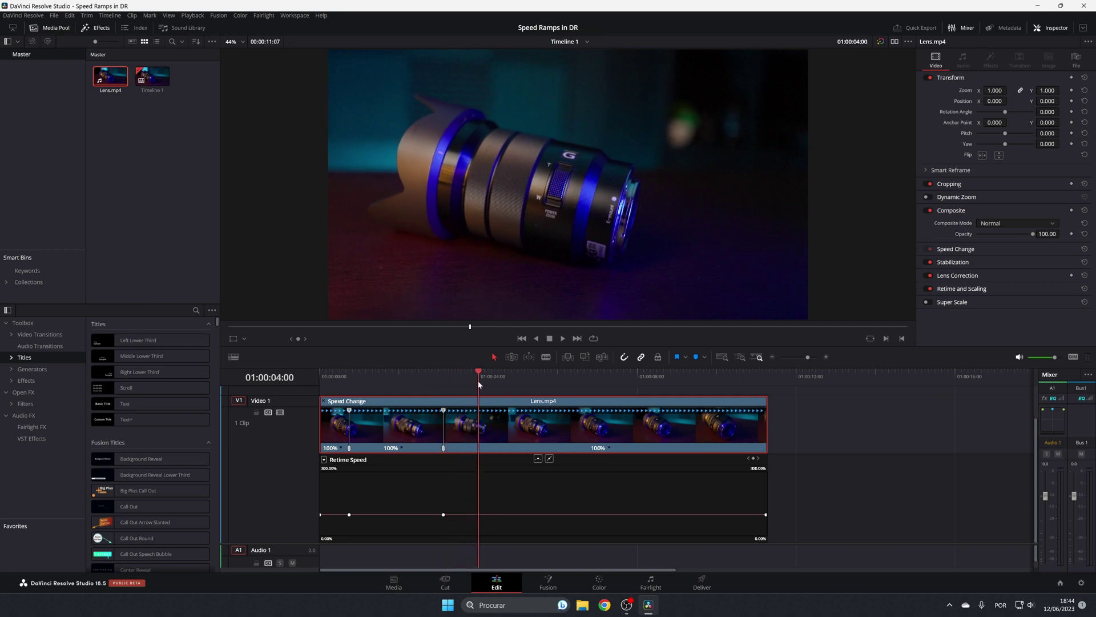
click(477, 514)
Step: Add Retime Speed keyframes at 01:00:07:16 and 01:00:08:12
drag(482, 379, 624, 412)
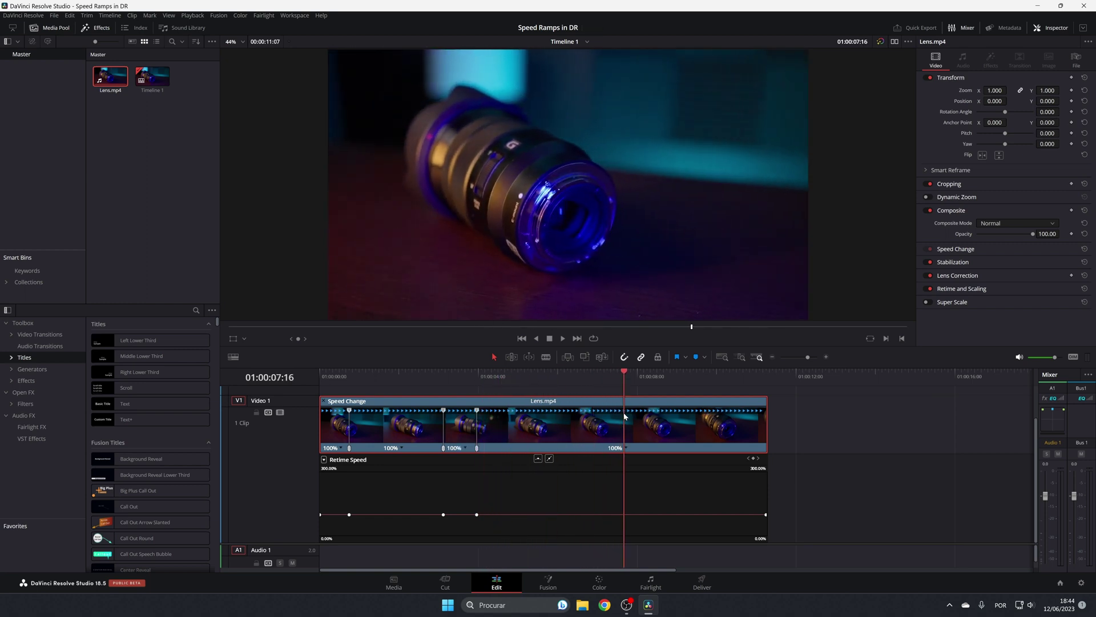
click(621, 515)
drag(626, 374, 657, 384)
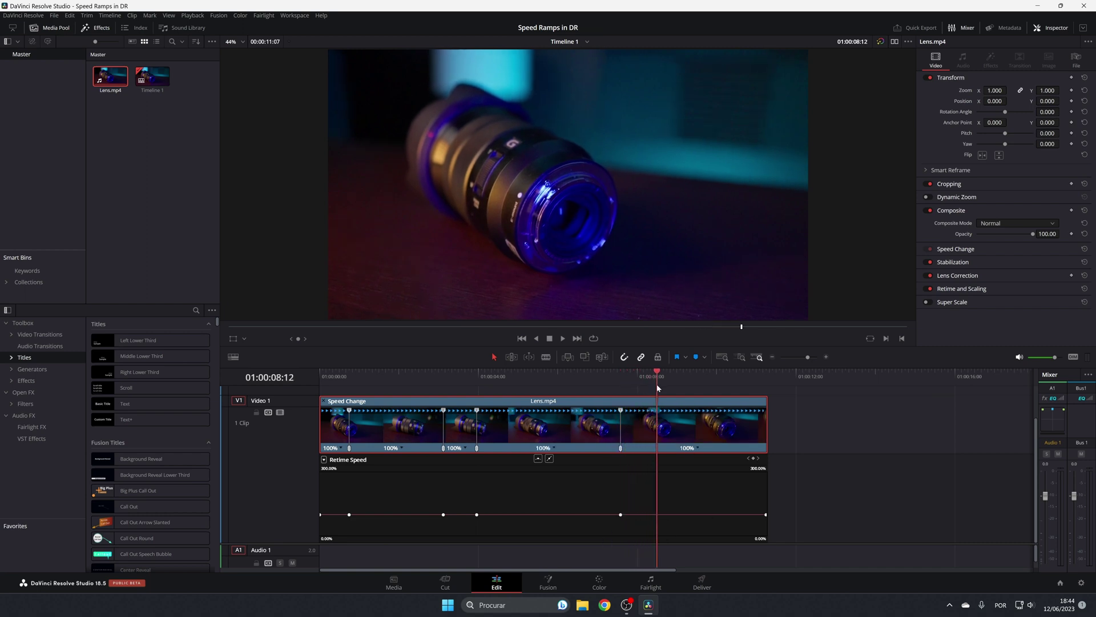
click(657, 514)
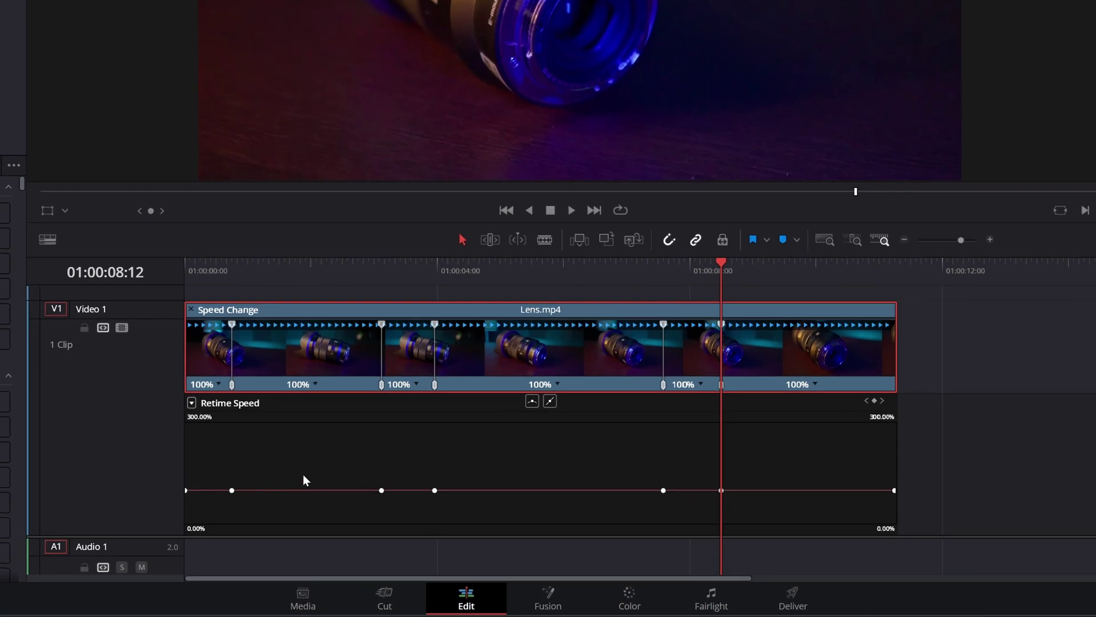
Step: Raise the curve segment between the first two added keyframes to 300% and extend the graph's speed range to 505%
mouse_move(301, 486)
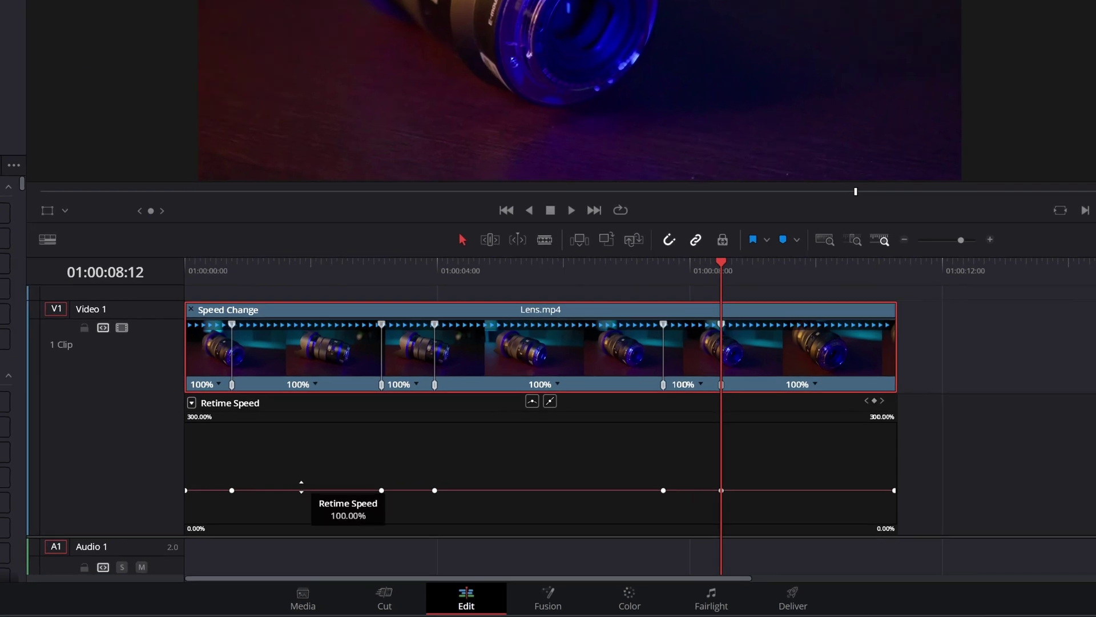
click(302, 487)
drag(303, 486, 295, 52)
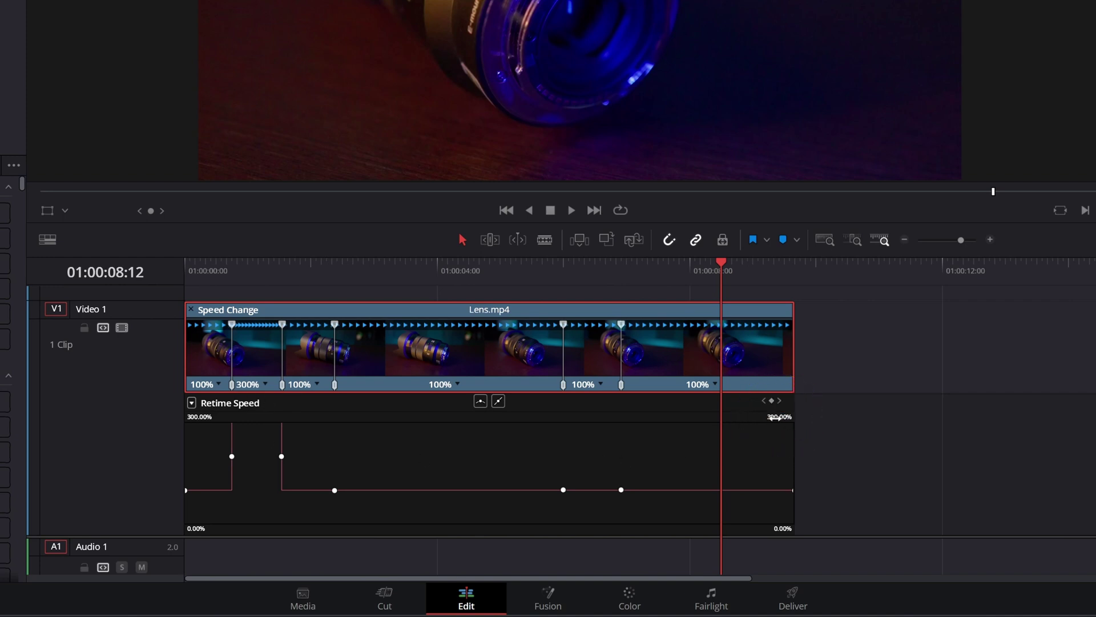
drag(775, 417, 803, 418)
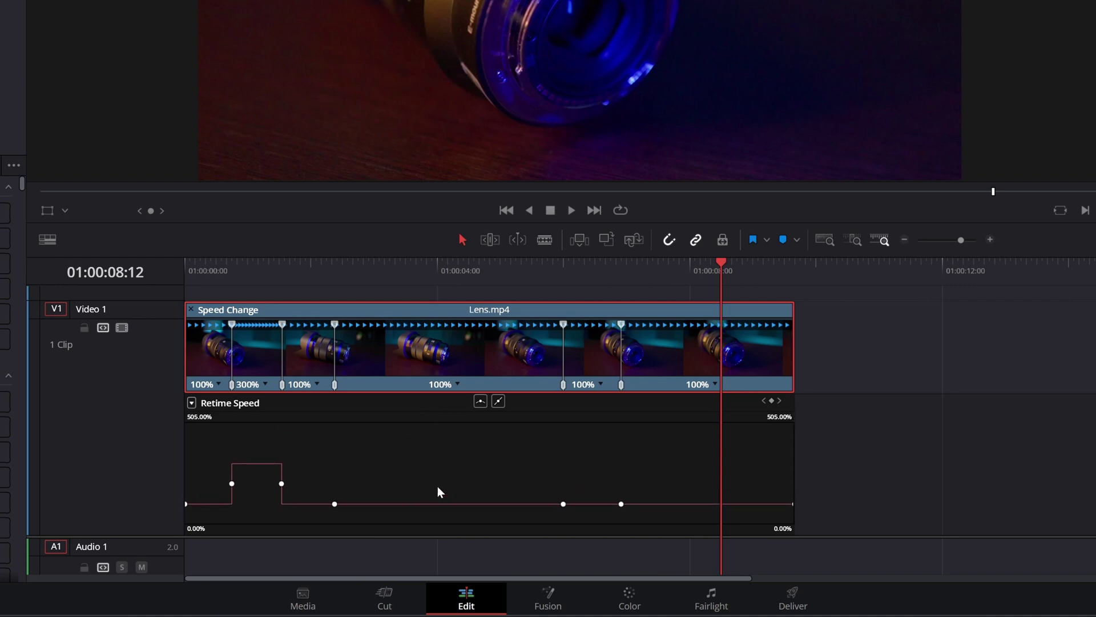
Step: Set the segment between the third and fourth added keyframes and the last segment to 400% speed, and play the clip from the start
click(458, 384)
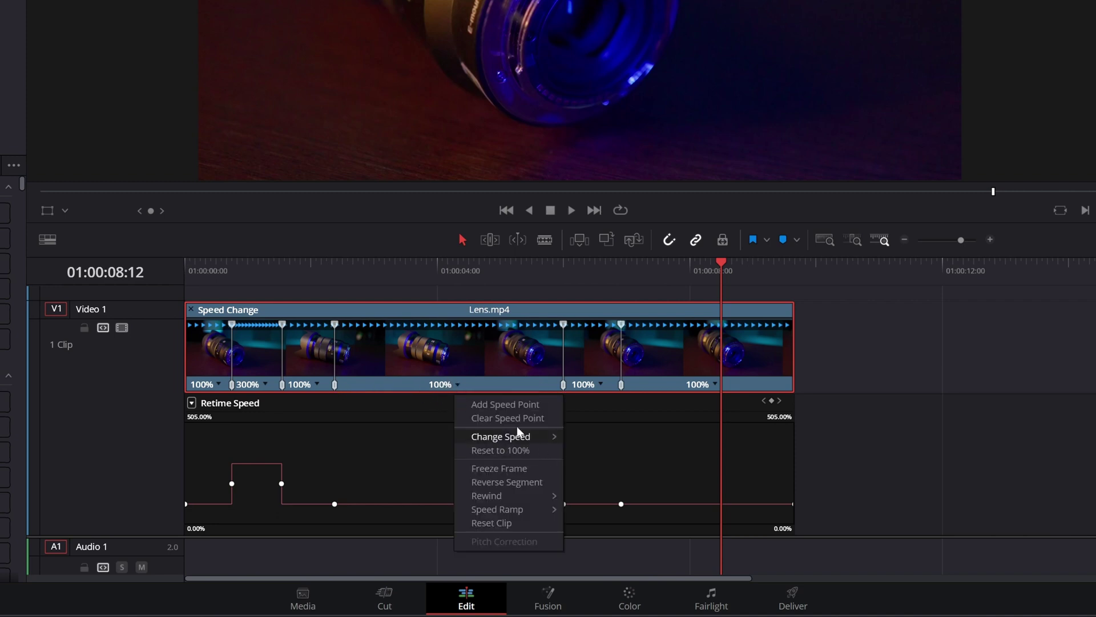
mouse_move(520, 437)
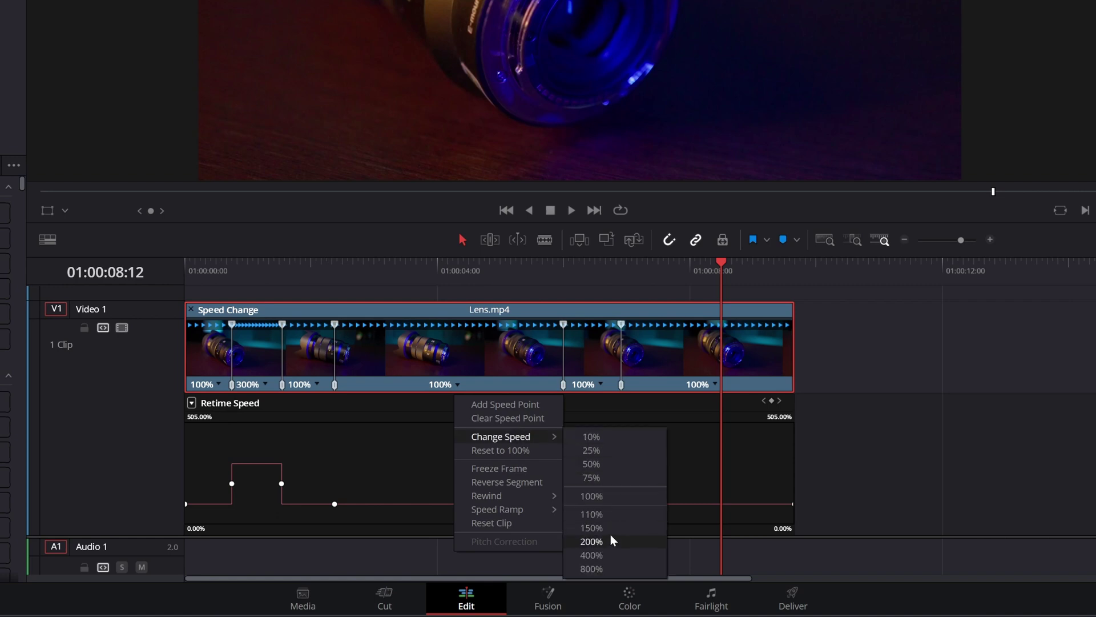
click(608, 554)
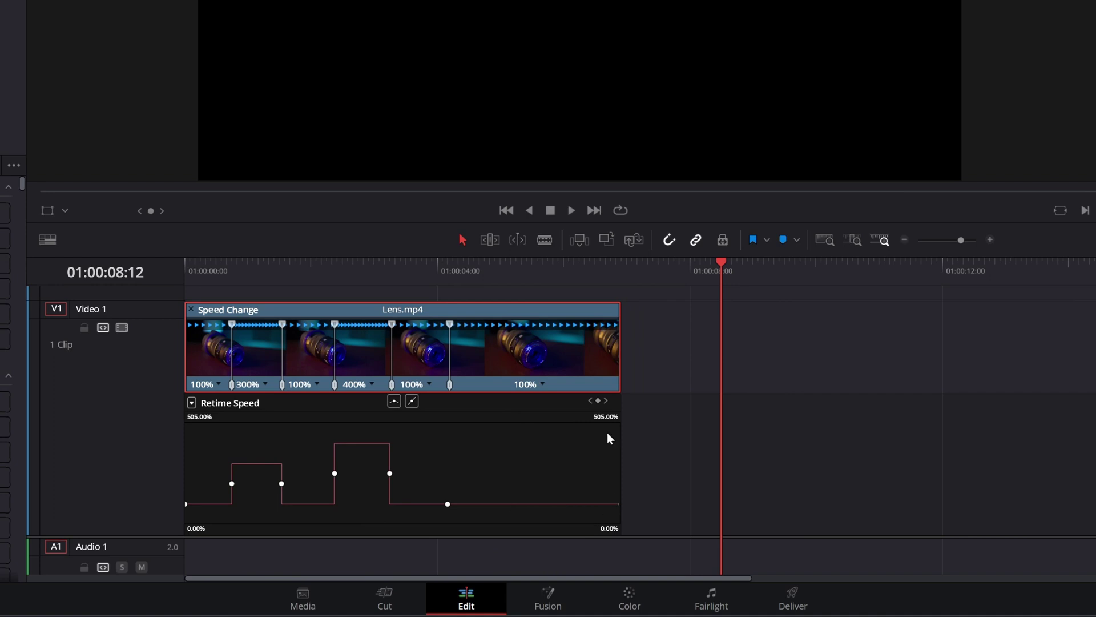
click(541, 384)
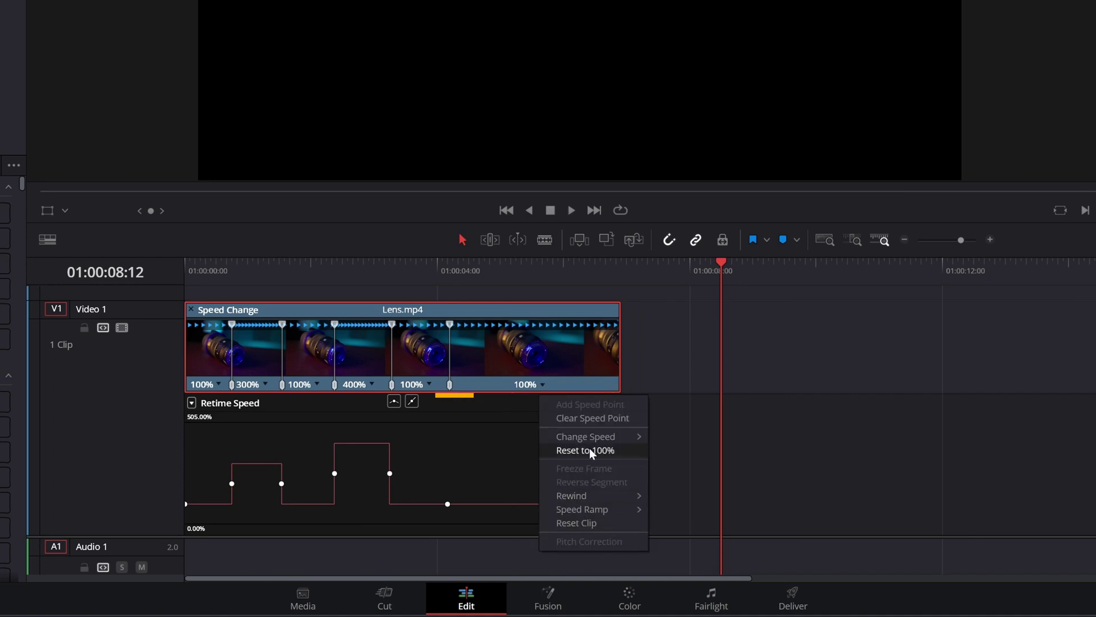
mouse_move(594, 439)
click(676, 555)
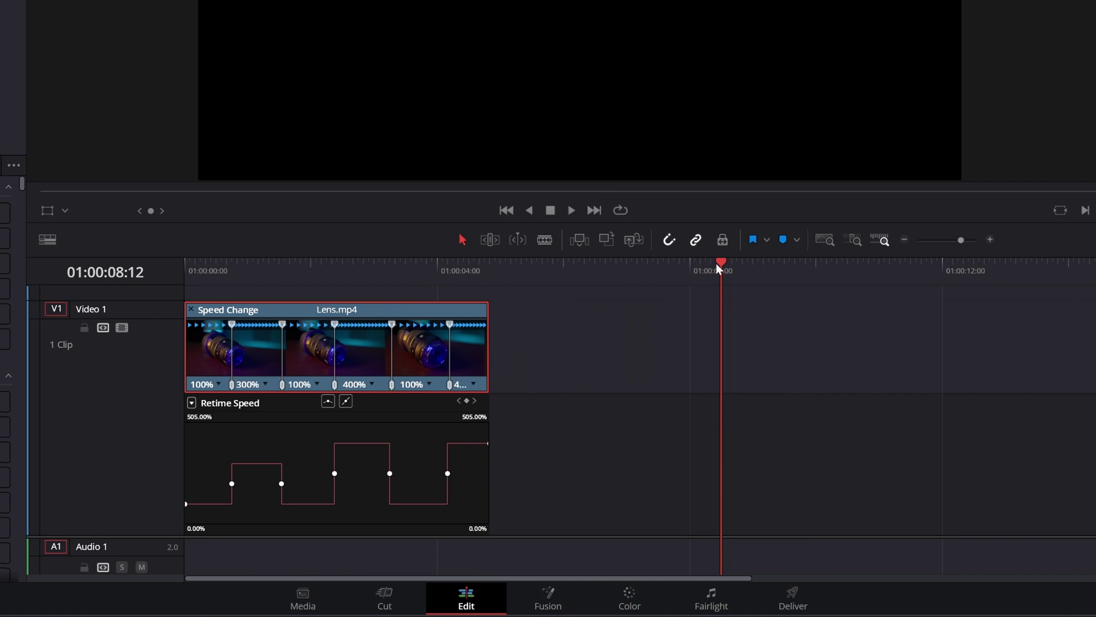
drag(714, 269, 186, 262)
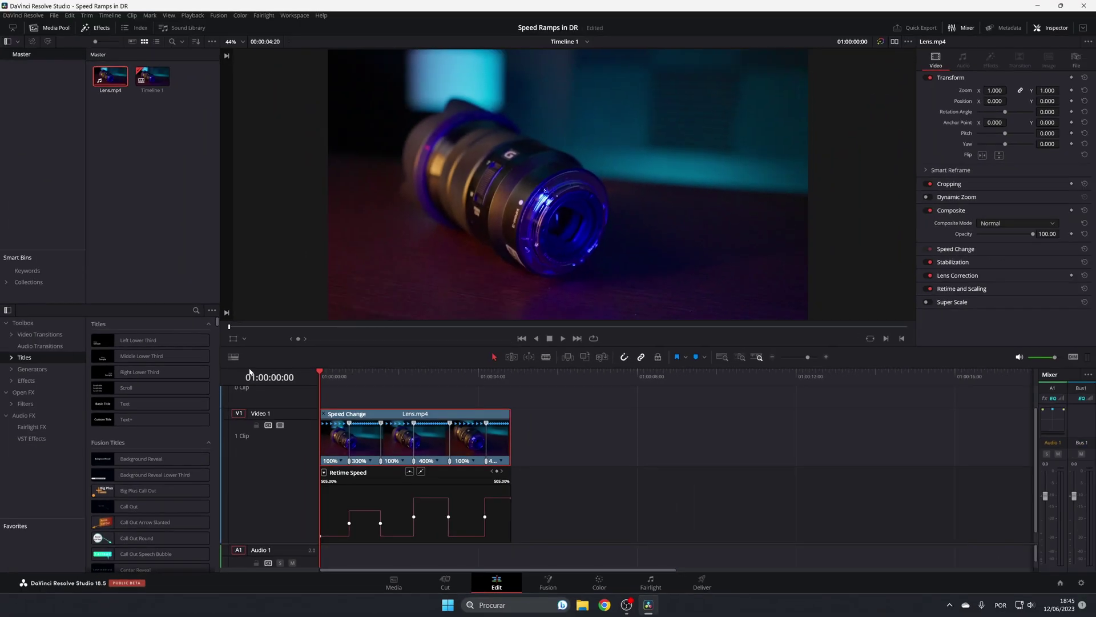
key(space)
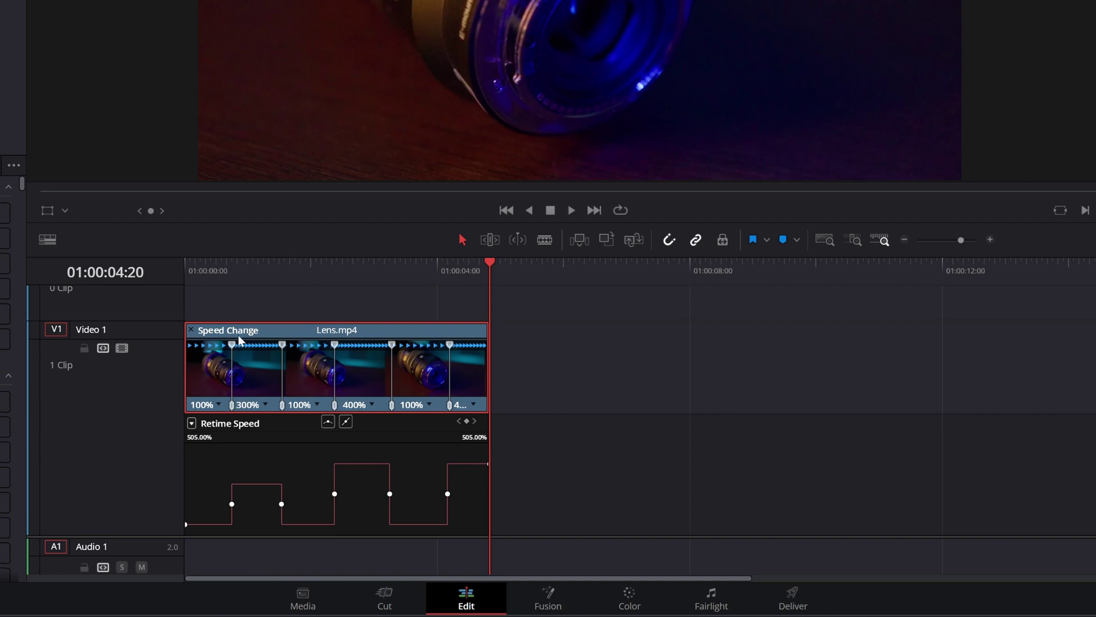
Step: Smooth the first added speed keyframe into a Bezier curve and widen its handles for a more gradual ramp
click(232, 503)
click(328, 423)
mouse_move(220, 504)
mouse_down()
mouse_move(206, 505)
mouse_move(215, 505)
mouse_up()
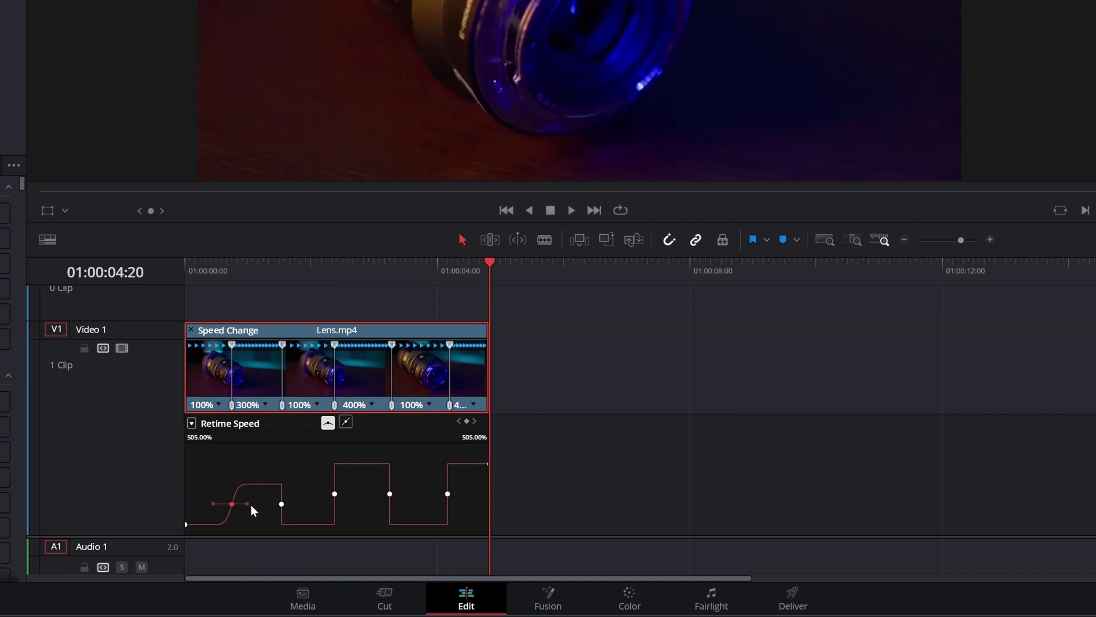
Step: Smooth the remaining four speed keyframes into Bezier curves
click(281, 504)
click(328, 423)
click(335, 494)
click(327, 422)
click(390, 492)
click(328, 423)
click(447, 494)
click(328, 422)
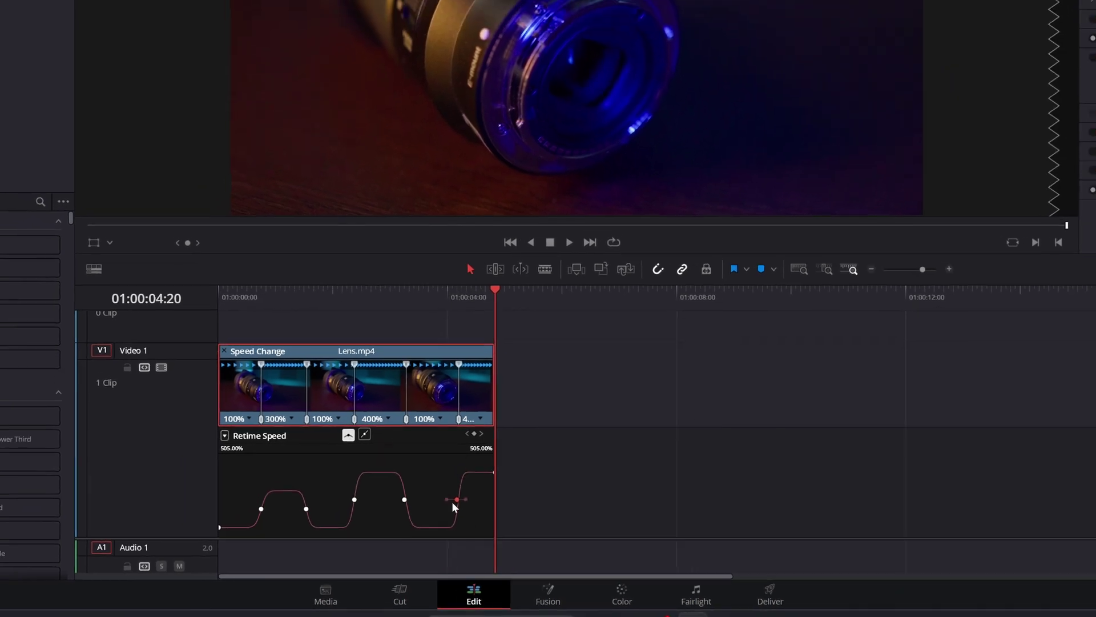
Step: Widen the Bezier handles of the last speed keyframe and play the clip from the start
drag(446, 499, 437, 499)
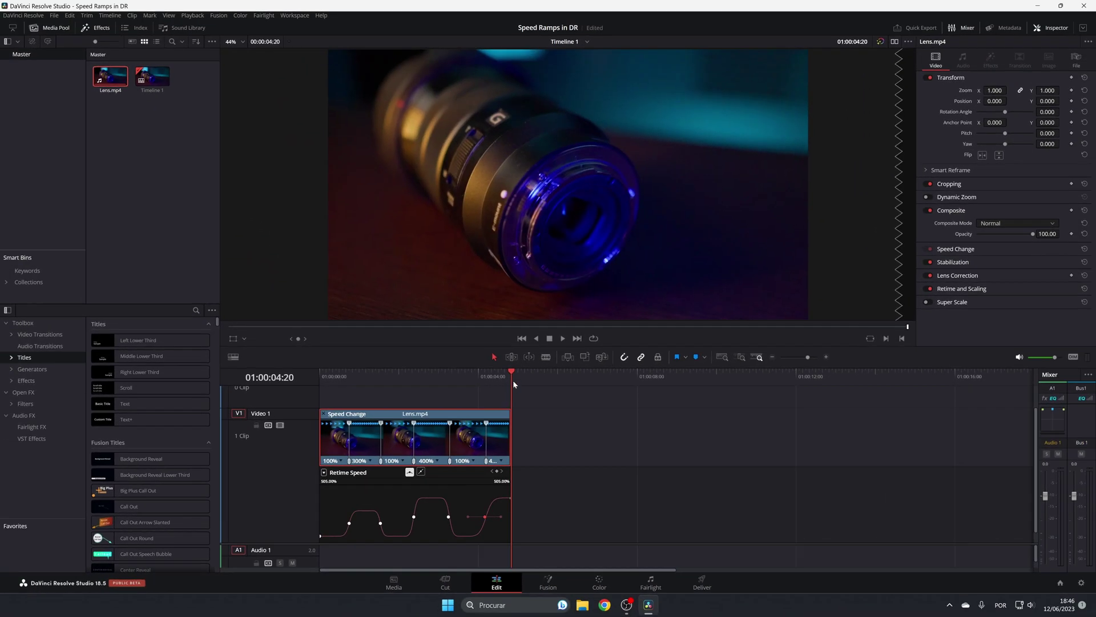
key(Home)
key(space)
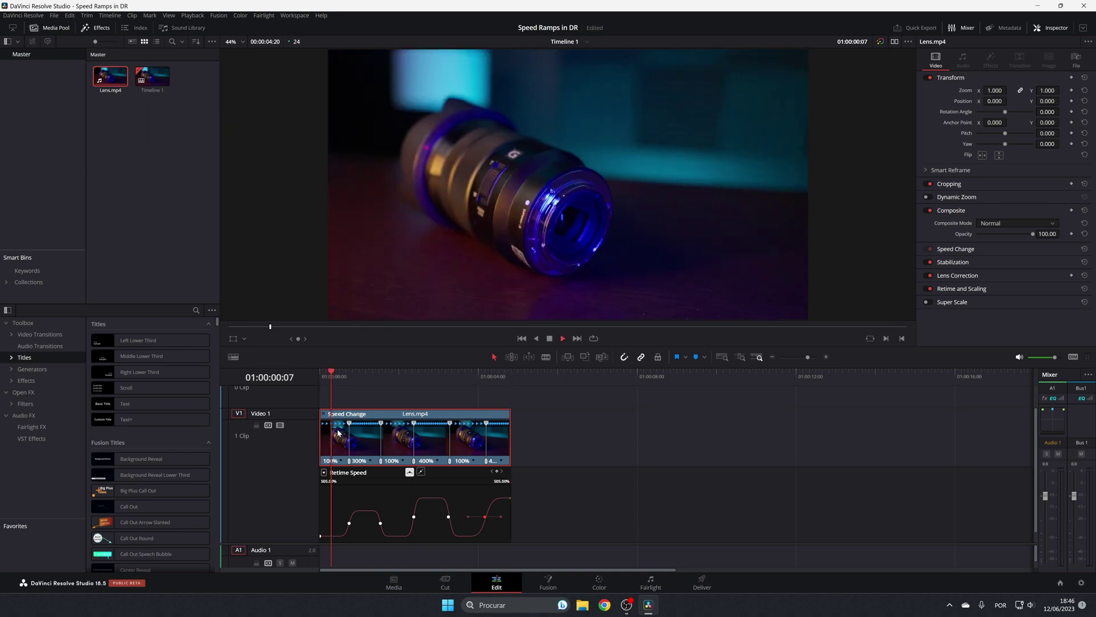